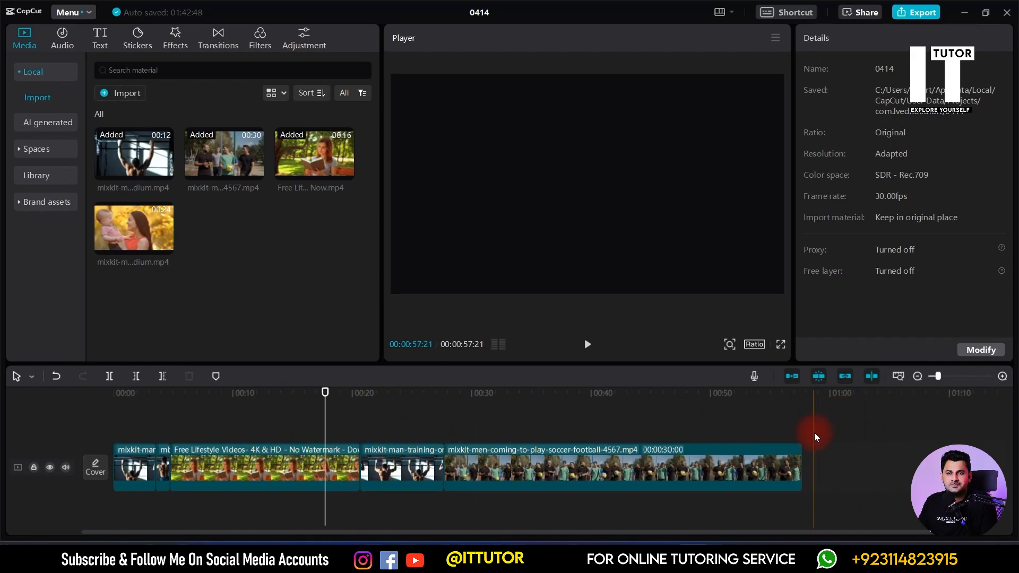
- Add another copy of the Free Lifestyle Videos clip at the end of the main track, after the soccer clip
left_click(449, 424)
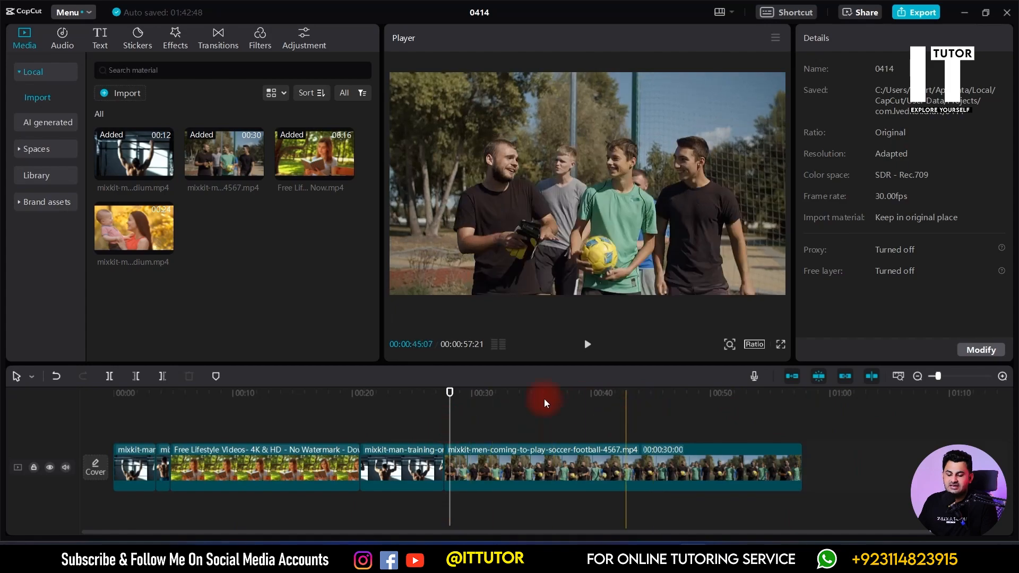
left_click_drag(315, 397, 443, 390)
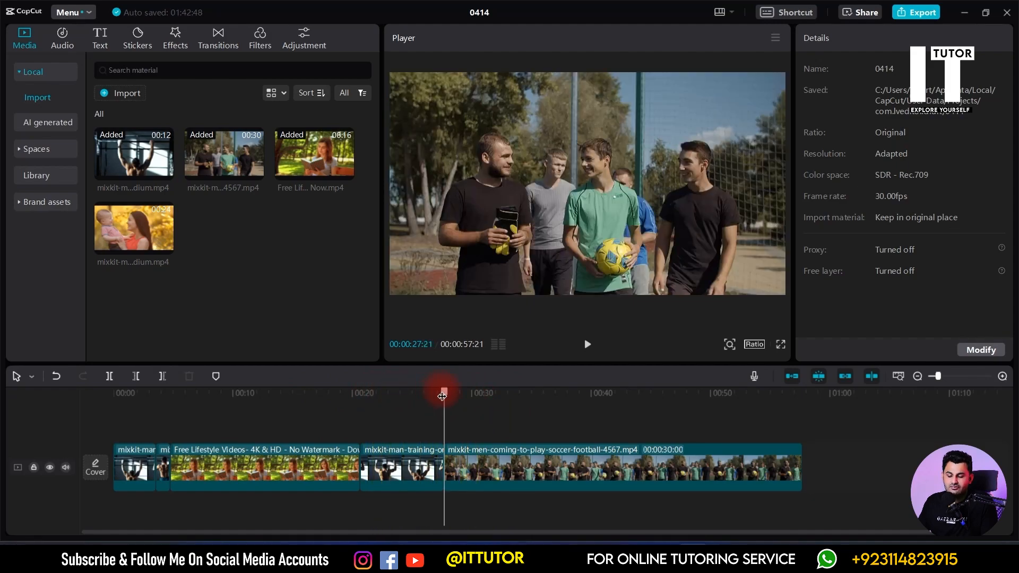
left_click(804, 393)
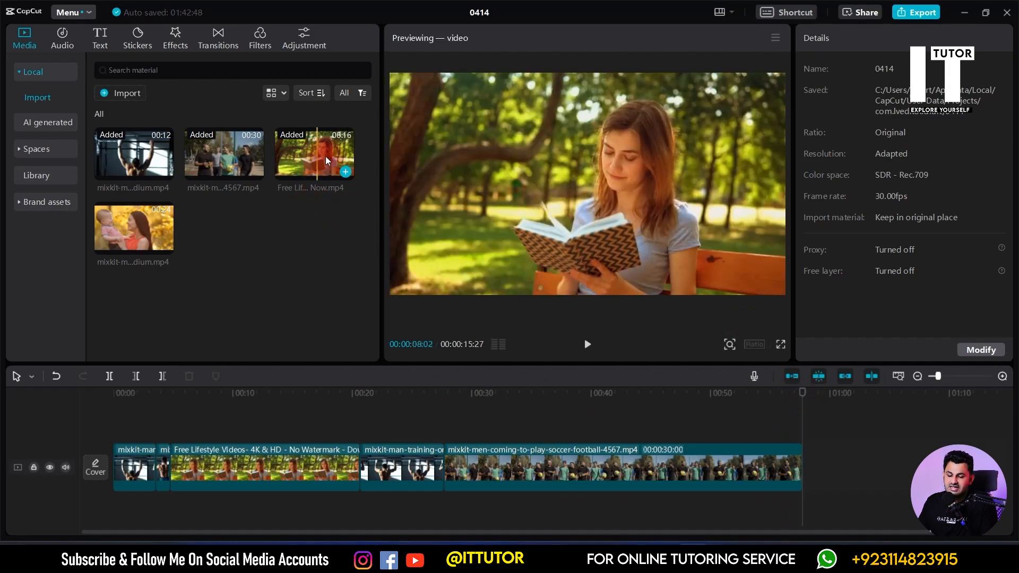
left_click(346, 171)
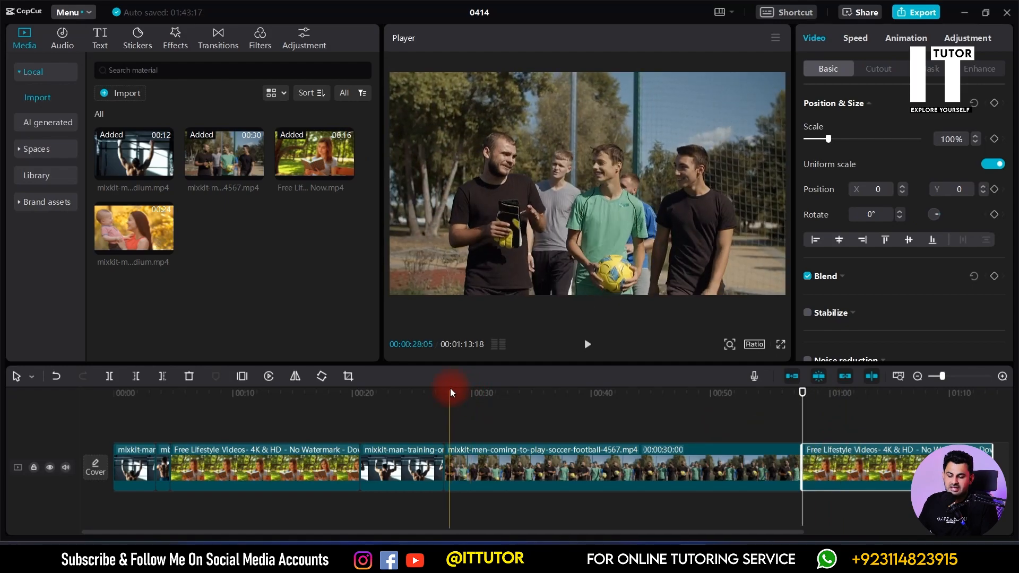
- Try adding the Free Lifestyle Videos clip with the playhead inside the soccer clip, and undo the added copies
left_click(542, 391)
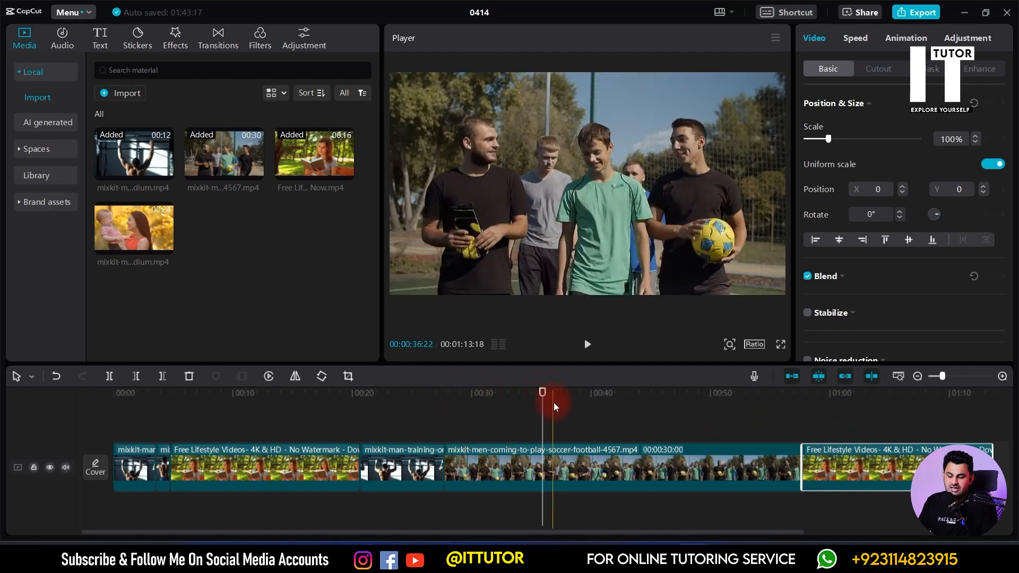
left_click(344, 175)
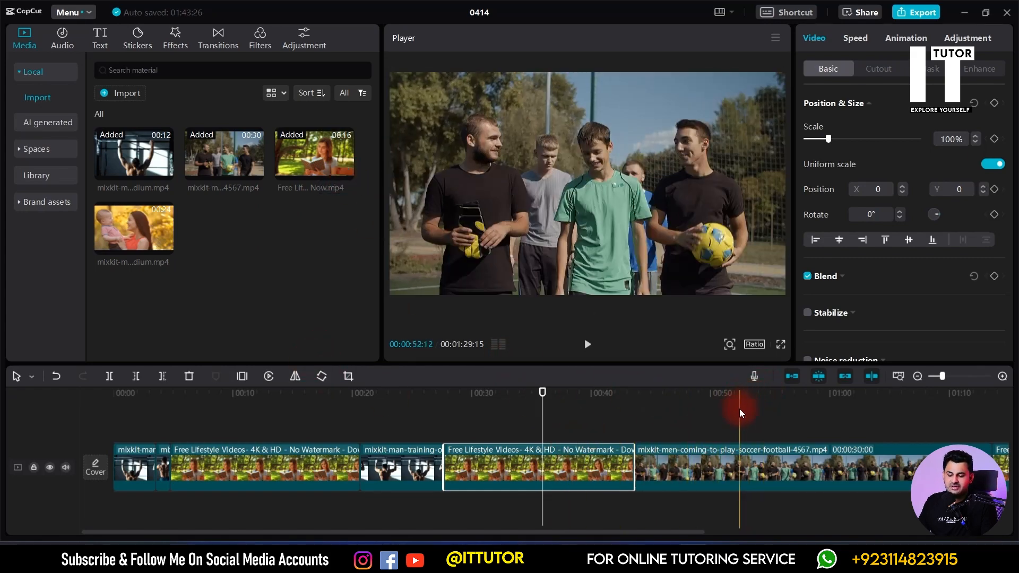
key("ctrl+z")
key("ctrl+z")
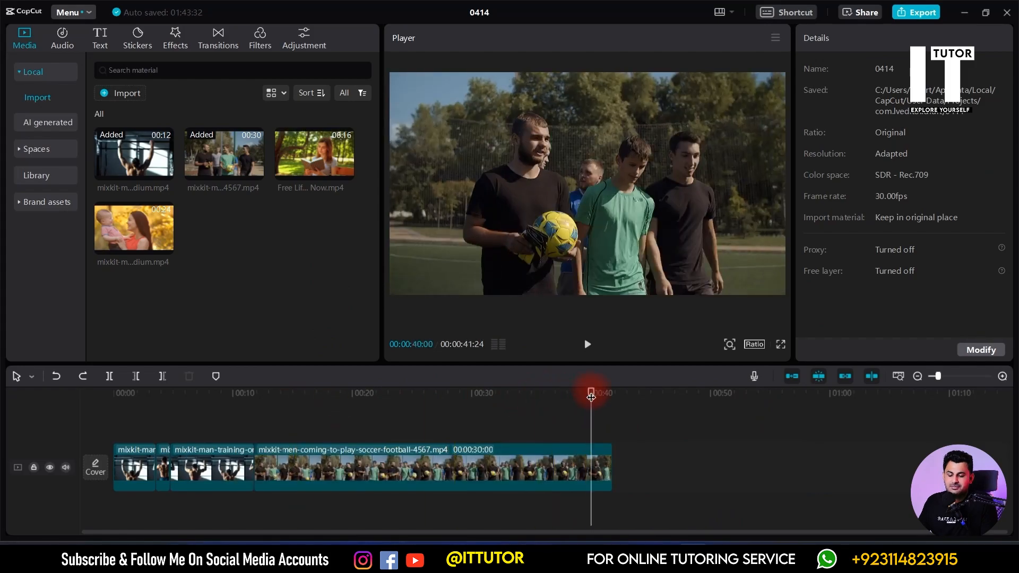
- Add the Free Lifestyle Videos clip after the end of the soccer clip and undo the addition
left_click(389, 396)
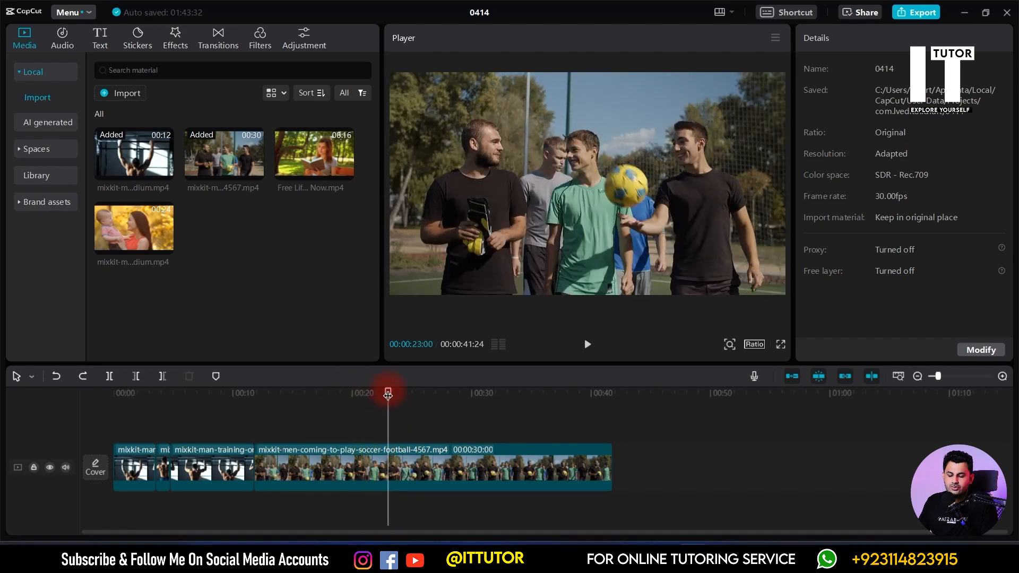
left_click_drag(390, 396, 656, 412)
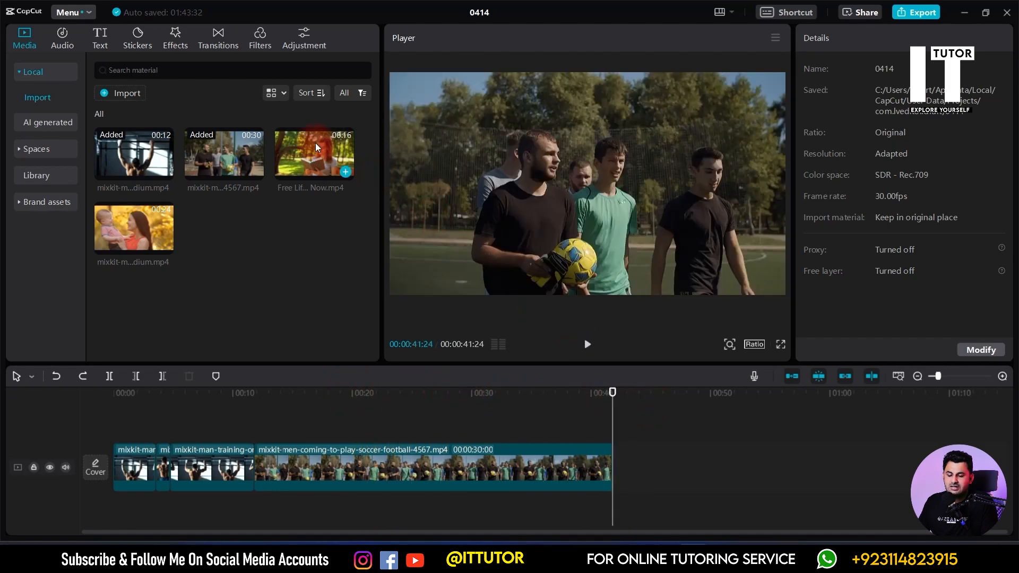
left_click(347, 172)
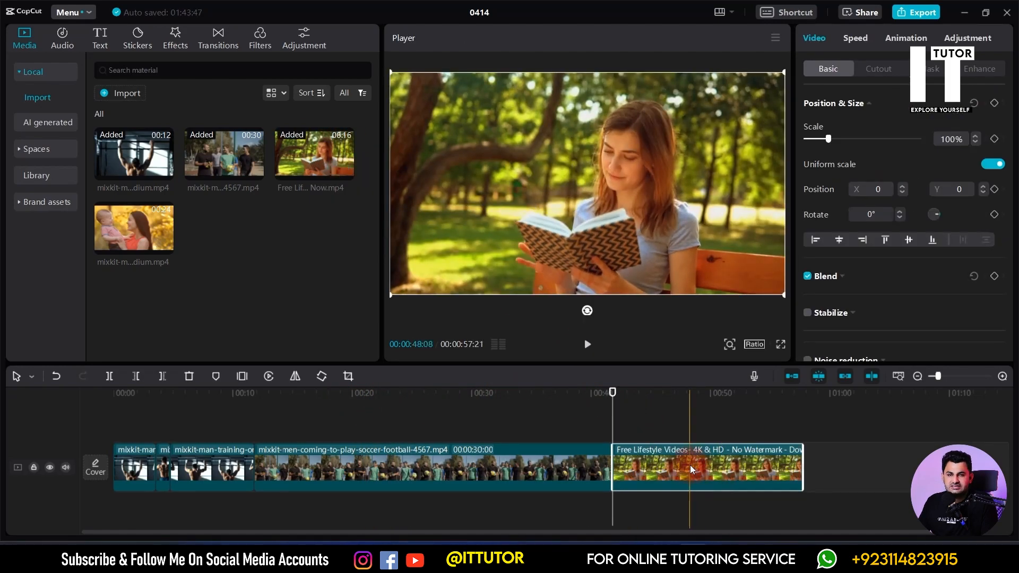
key("ctrl+z")
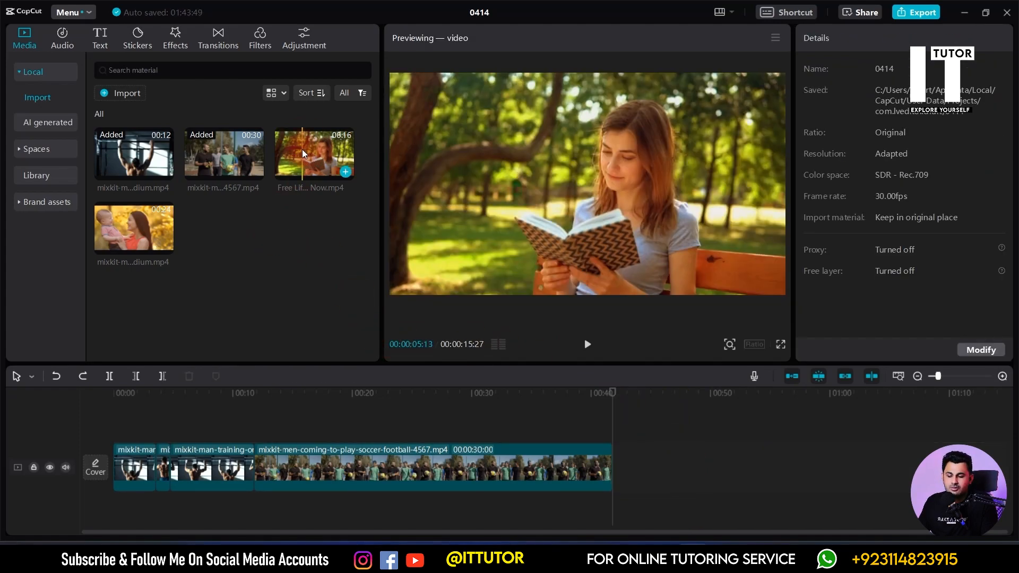
- Place the Free Lifestyle Videos clip on a separate track above the main one, starting at about 7 seconds, and preview the overlap
left_click_drag(302, 148, 619, 464)
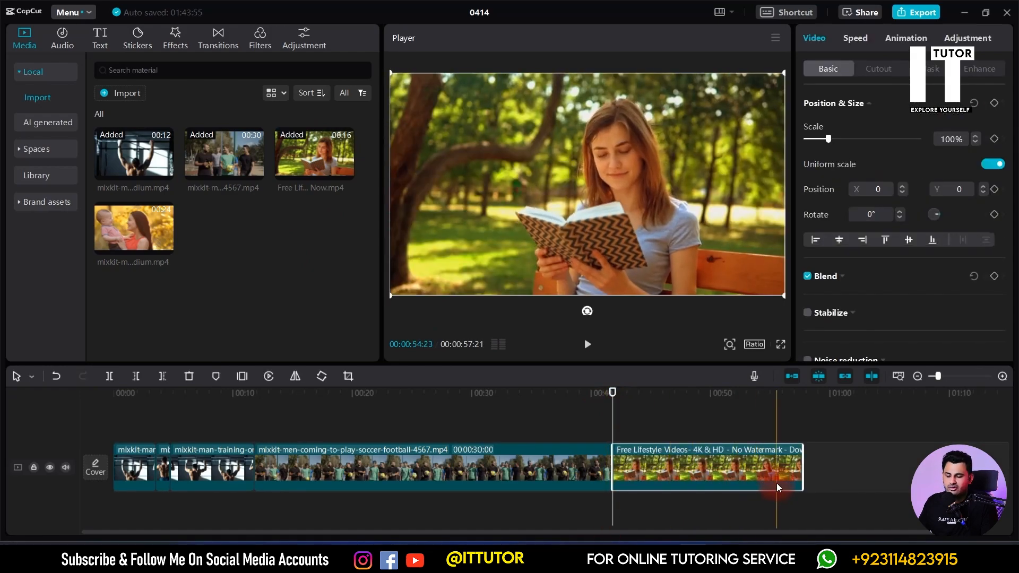
left_click_drag(724, 461, 215, 467)
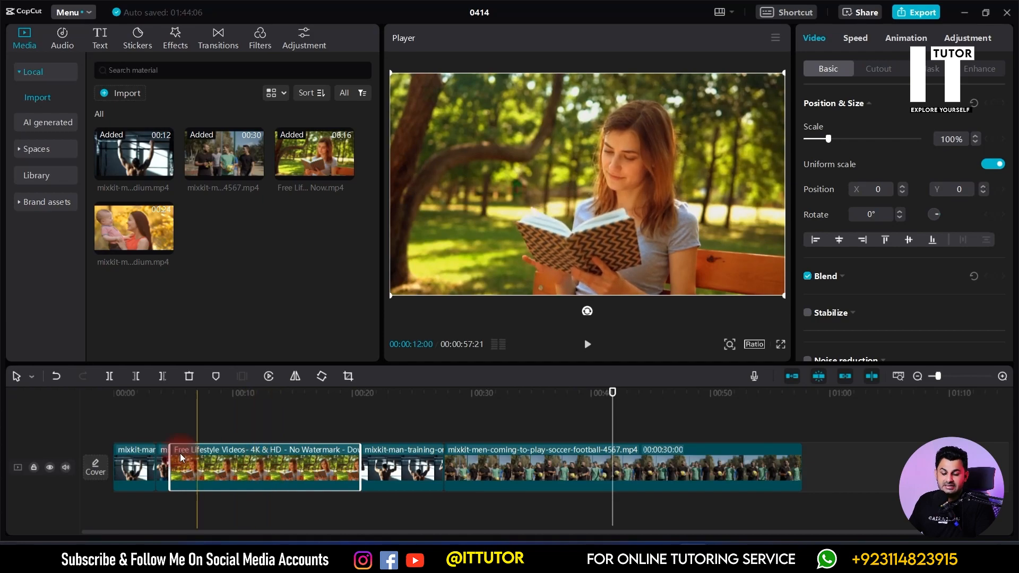
left_click_drag(234, 467, 326, 429)
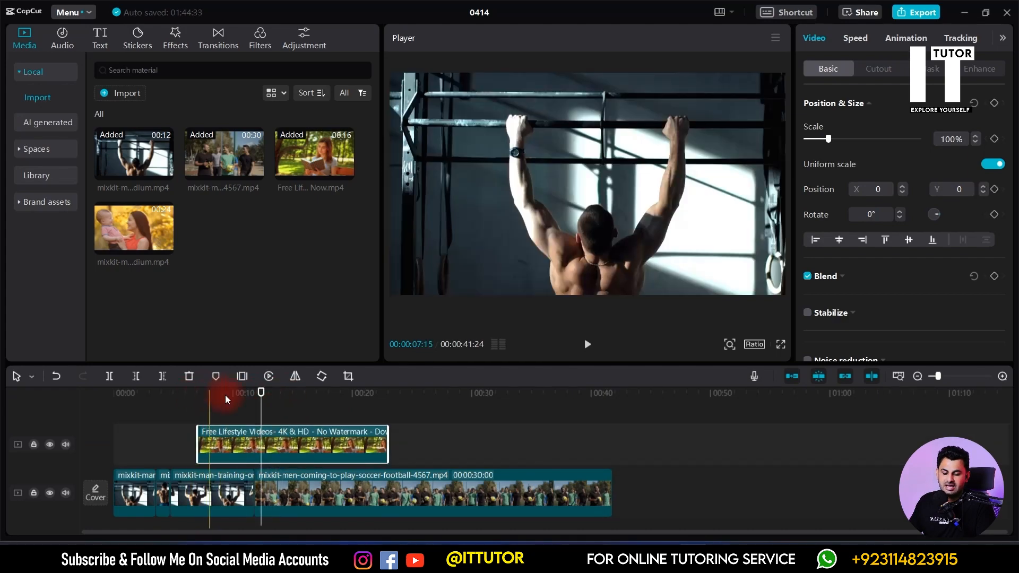
left_click_drag(225, 400, 310, 418)
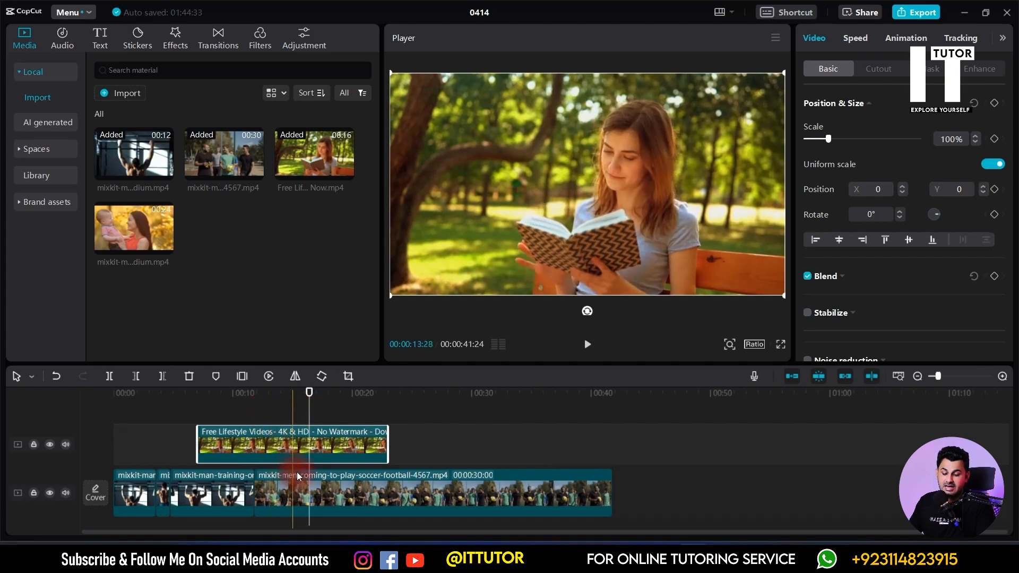
left_click_drag(419, 490, 503, 499)
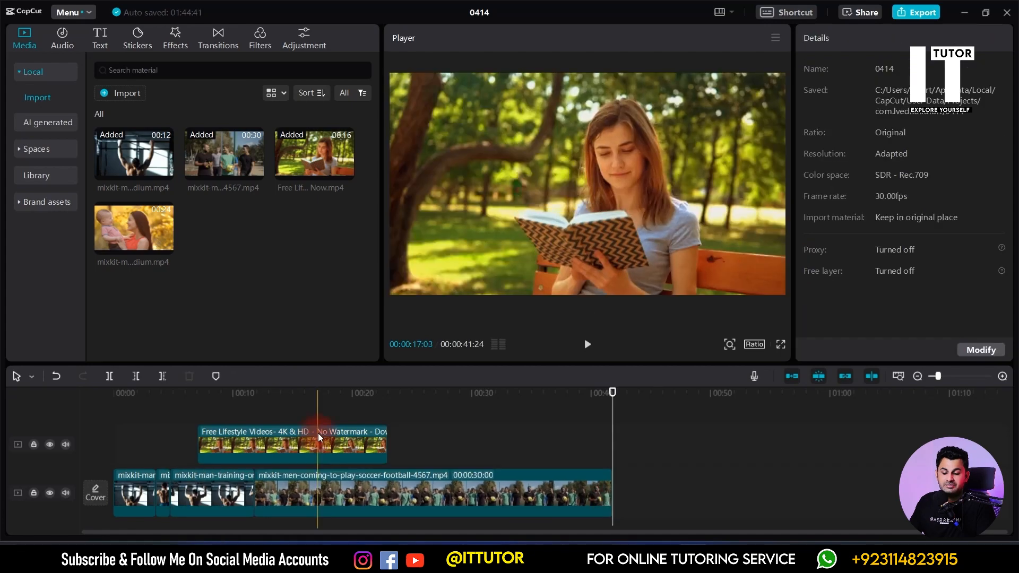
- Import the Emotions audio file from the Music folder in Downloads and add it to the timeline from the very start
left_click(117, 438)
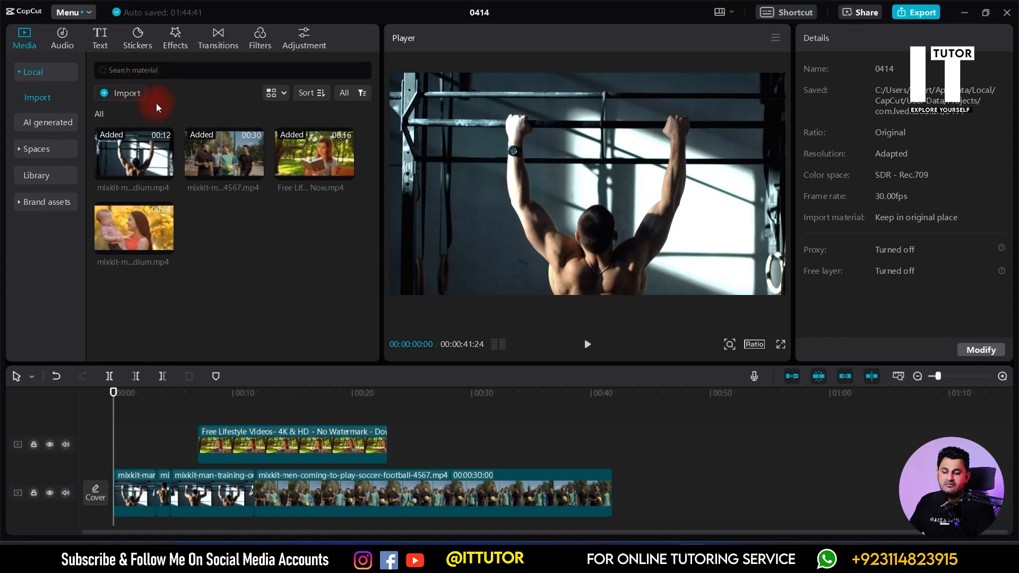
left_click(134, 97)
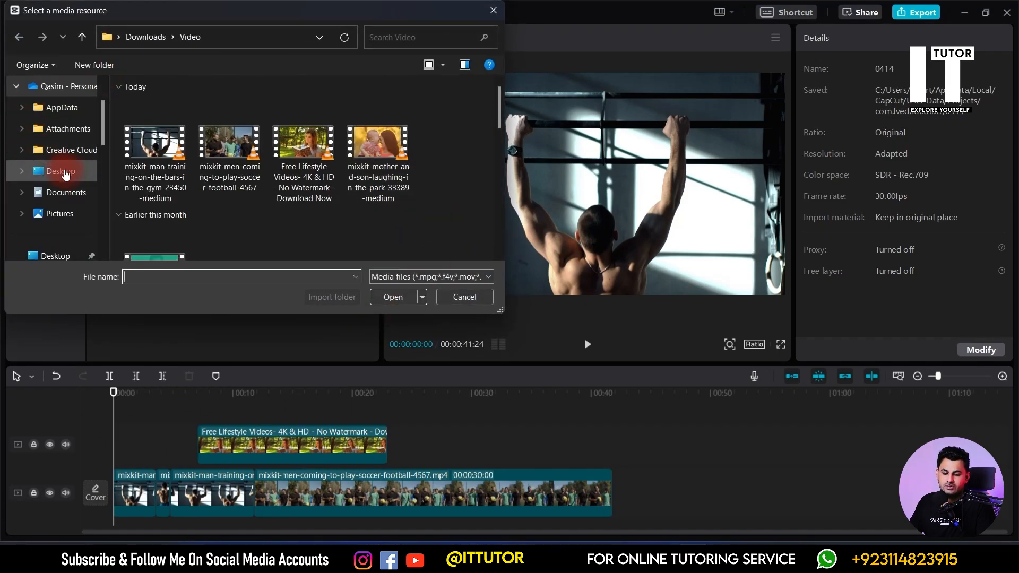
scroll(78, 169, "down", 1)
left_click(63, 195)
left_click(160, 266)
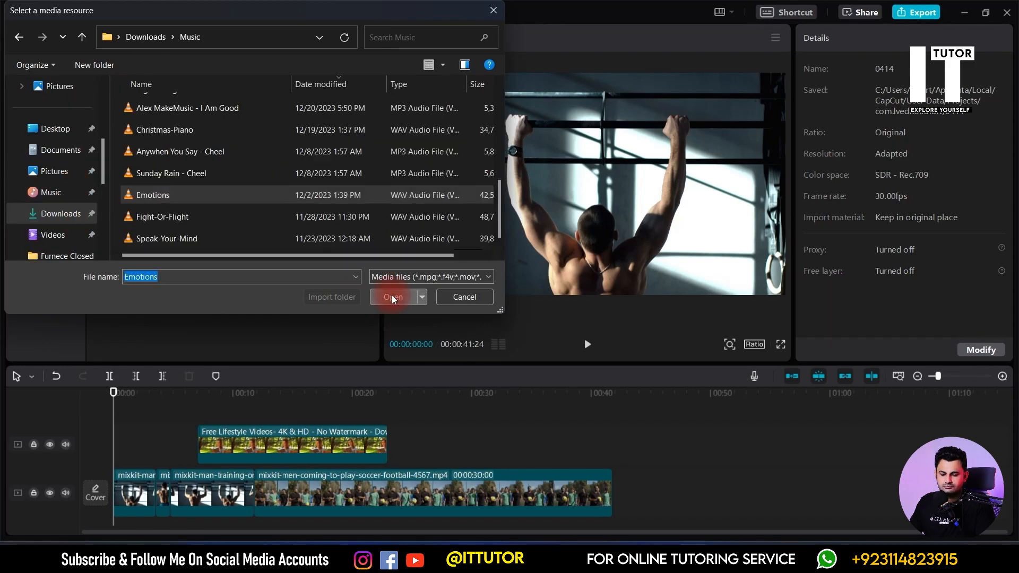
left_click(393, 297)
left_click(270, 298)
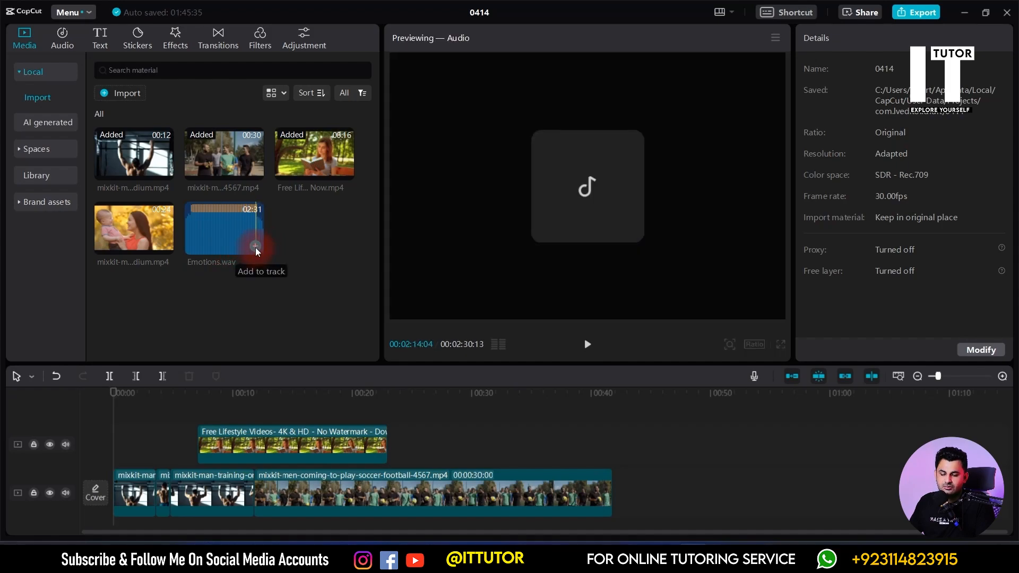
left_click(255, 247)
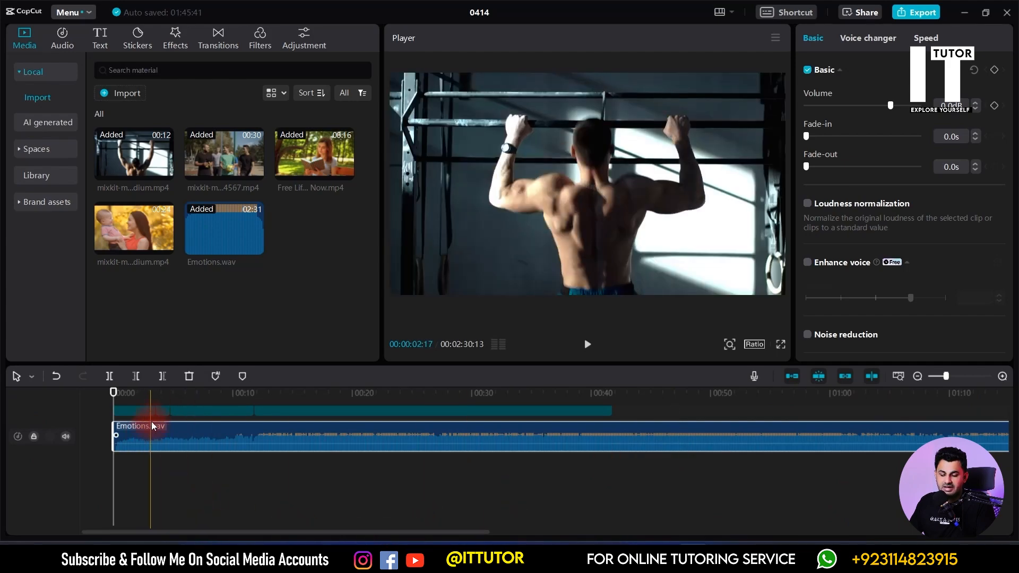
- Examine how the overlay video, main video and Emotions audio tracks are stacked in the timeline
scroll(473, 449, "up", 2)
scroll(473, 449, "up", 2)
scroll(471, 453, "down", 2)
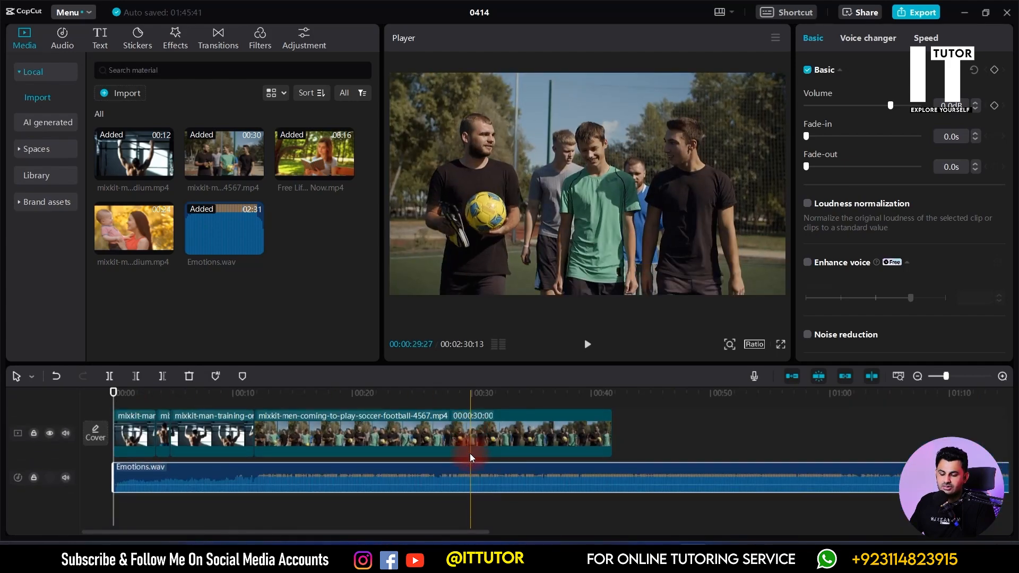
scroll(470, 454, "up", 2)
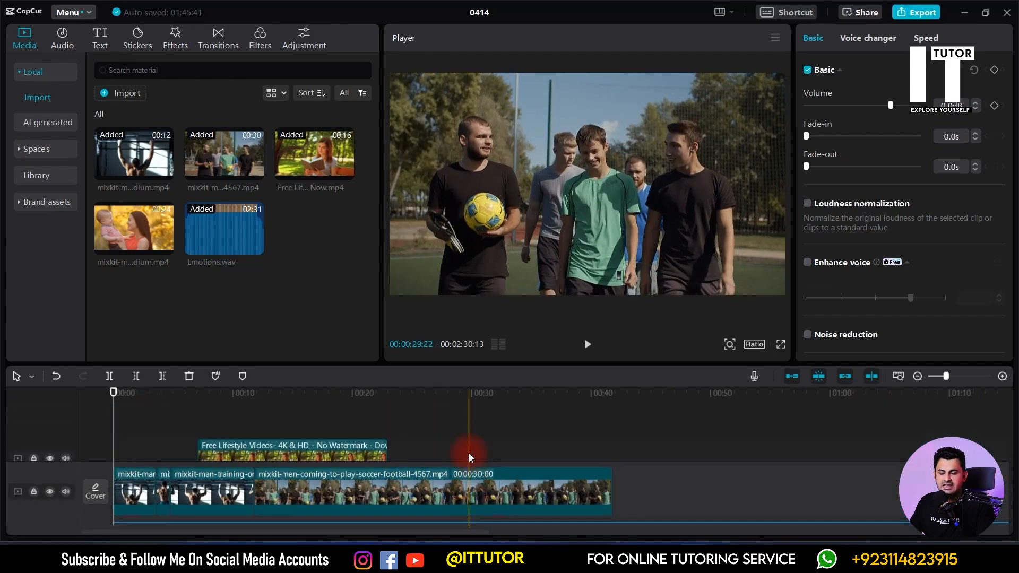
scroll(469, 453, "down", 2)
scroll(469, 453, "up", 2)
scroll(470, 453, "down", 2)
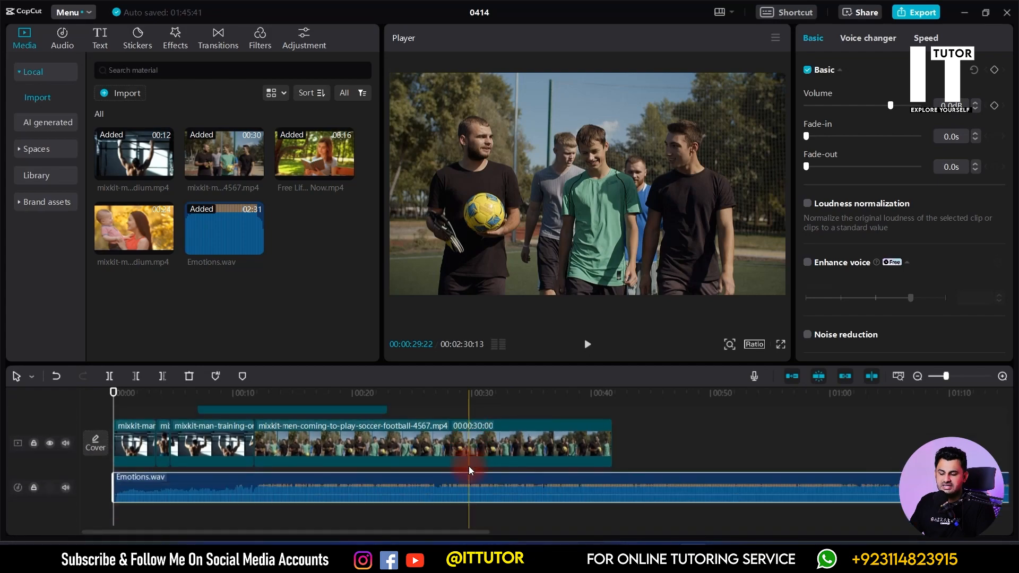
scroll(469, 466, "up", 2)
scroll(469, 466, "down", 2)
scroll(469, 472, "up", 2)
scroll(469, 472, "down", 2)
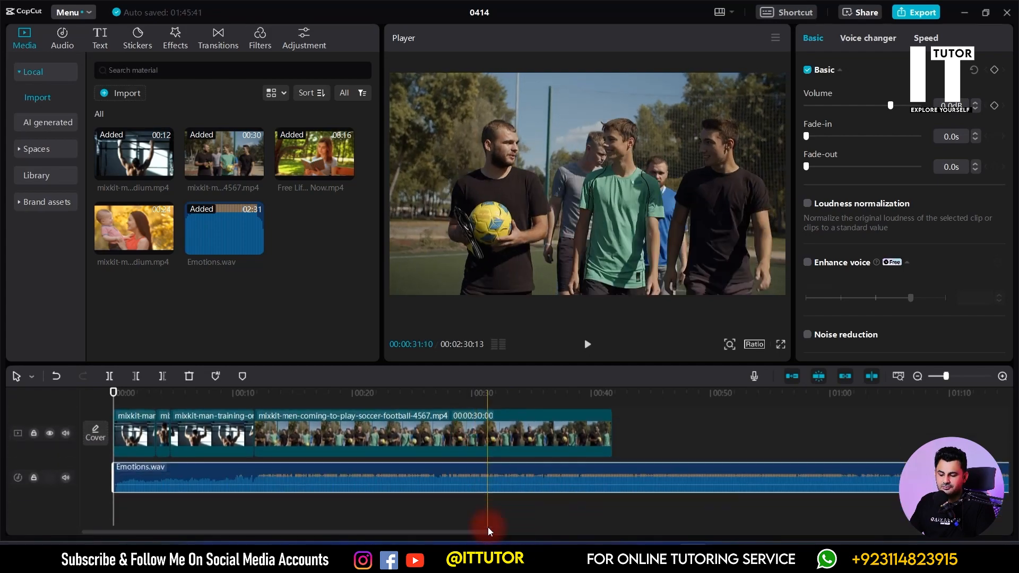
scroll(1008, 504, "up", 2)
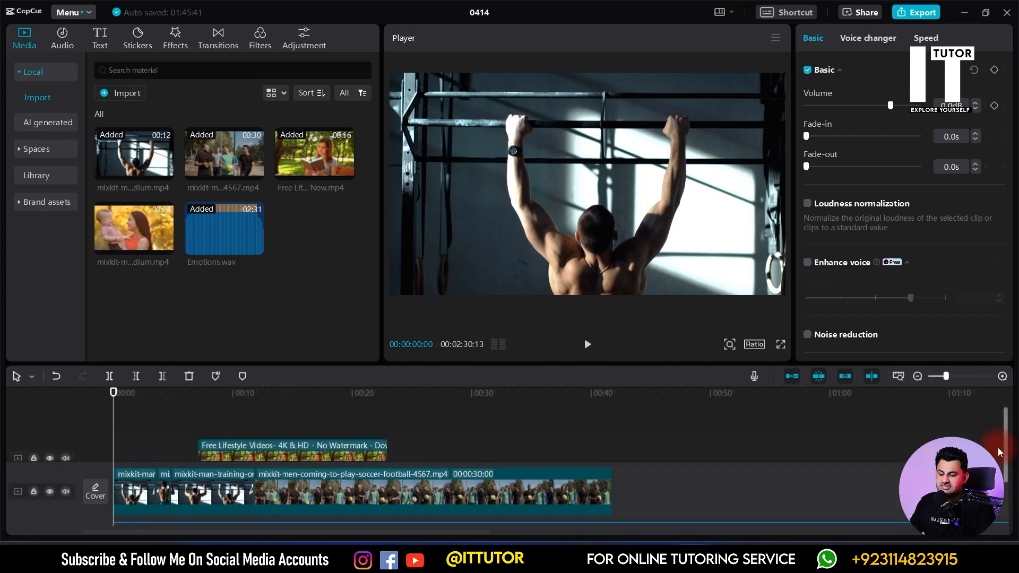
scroll(1007, 507, "down", 2)
left_click_drag(1006, 504, 1004, 483)
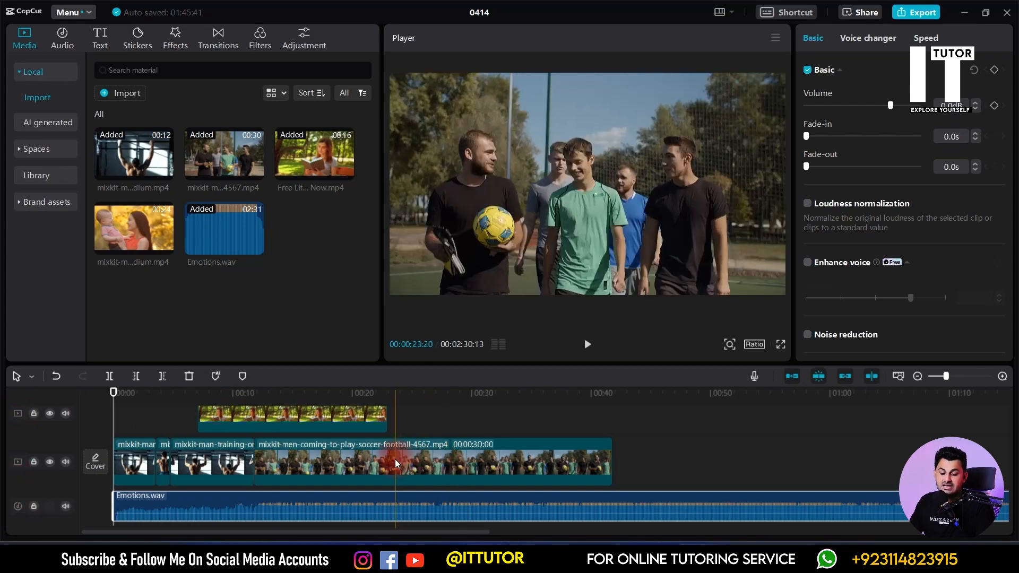
scroll(395, 460, "up", 2)
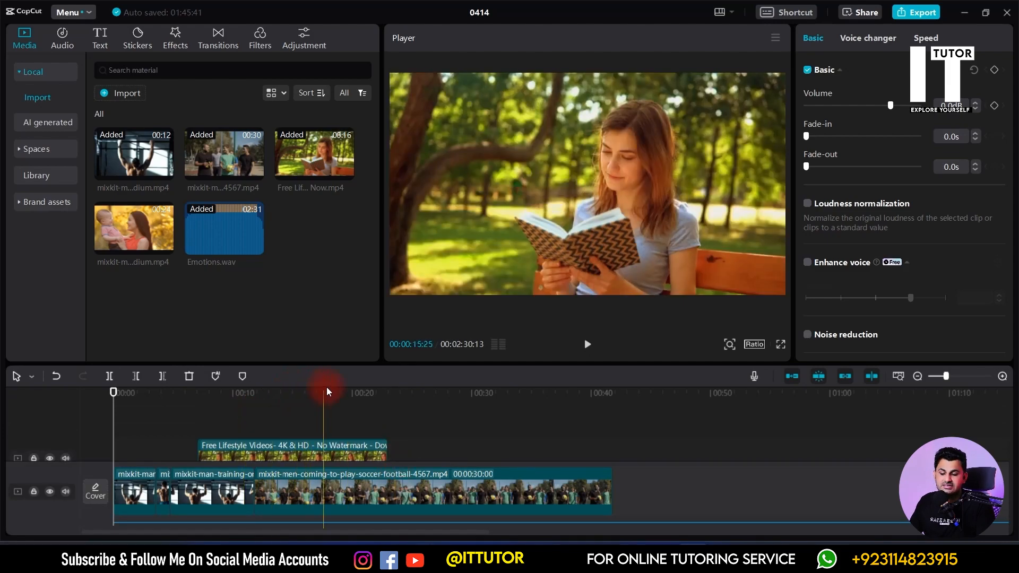
- Add a default text clip at about 11 seconds on the timeline and set its text to "IT Tutor"
left_click(99, 35)
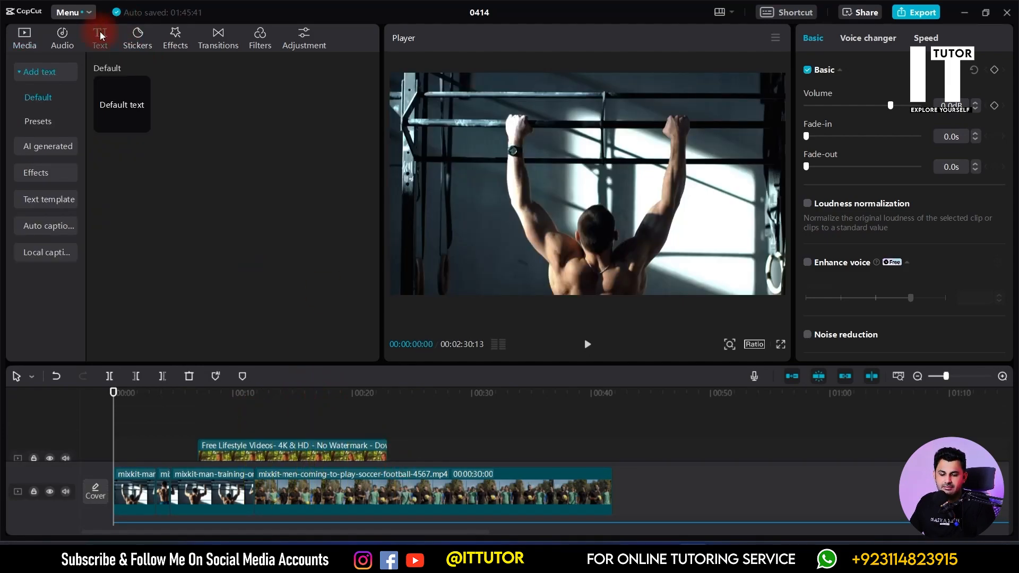
left_click(248, 394)
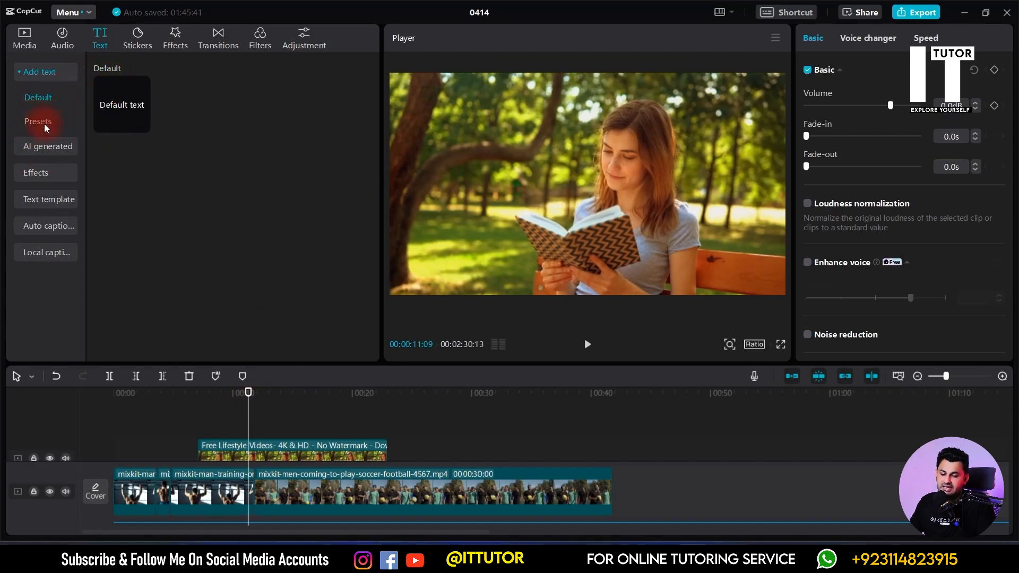
left_click(41, 97)
left_click(141, 124)
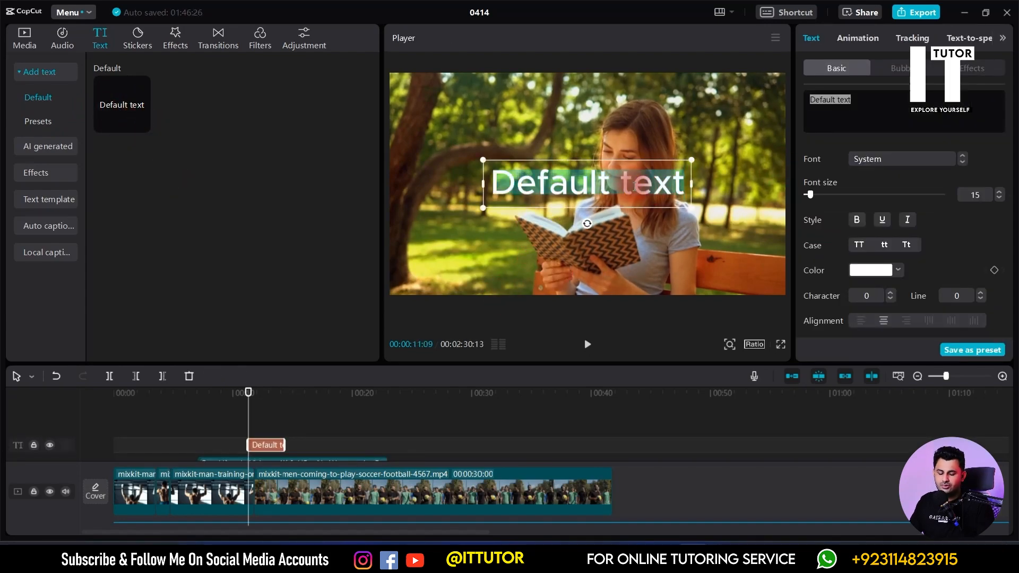
key("BackSpace")
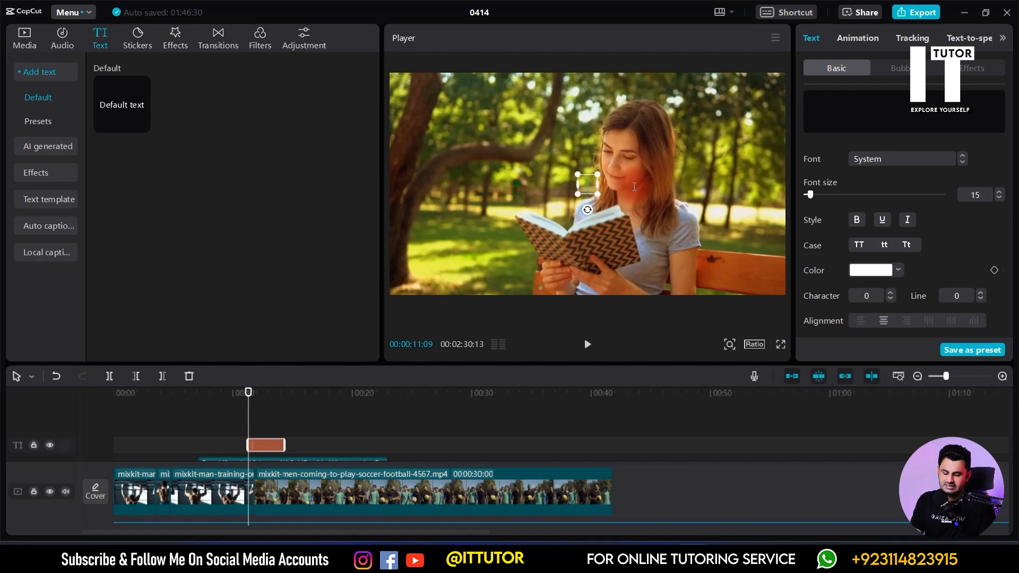
type("IT")
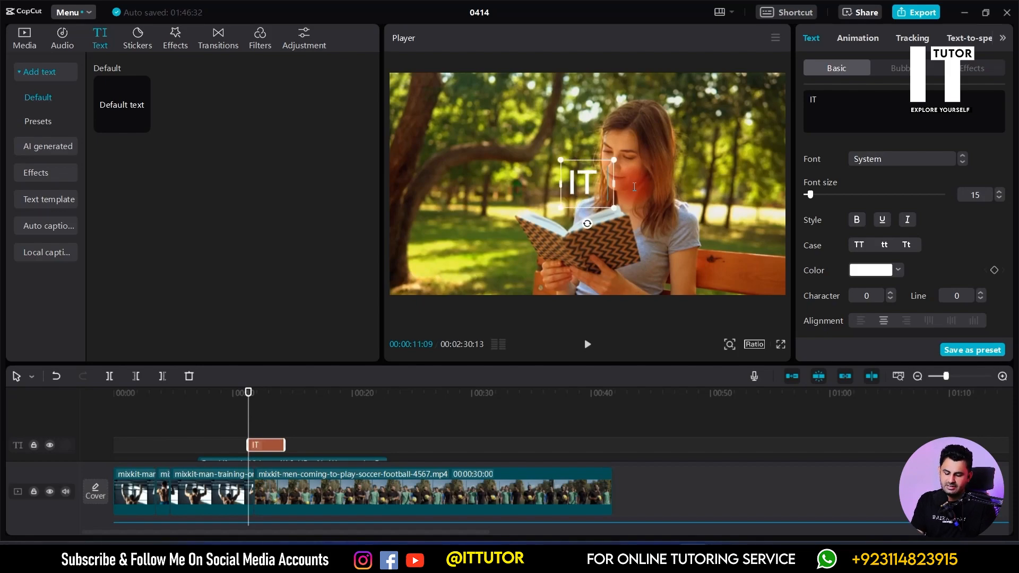
type(" Tut")
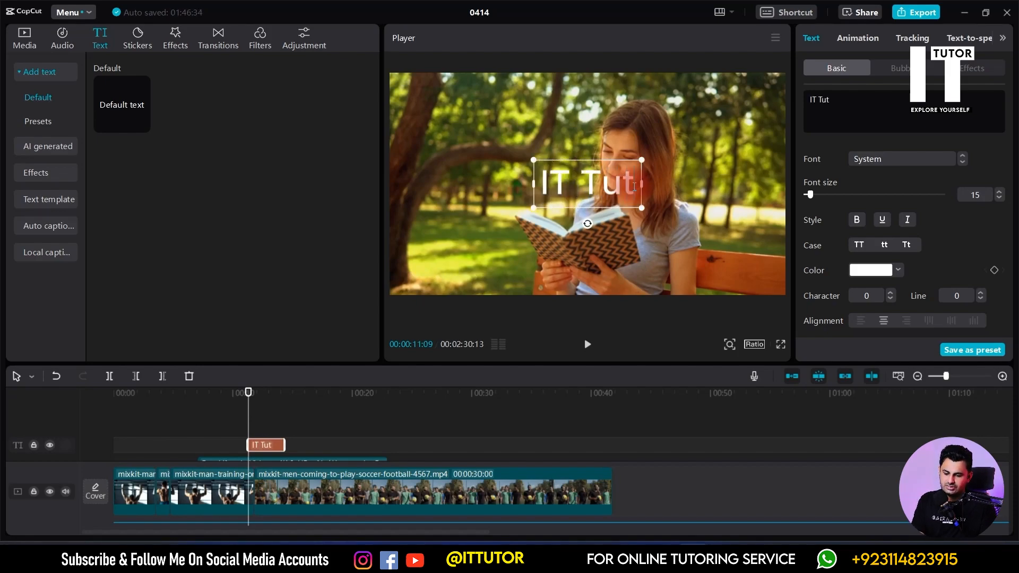
type("or")
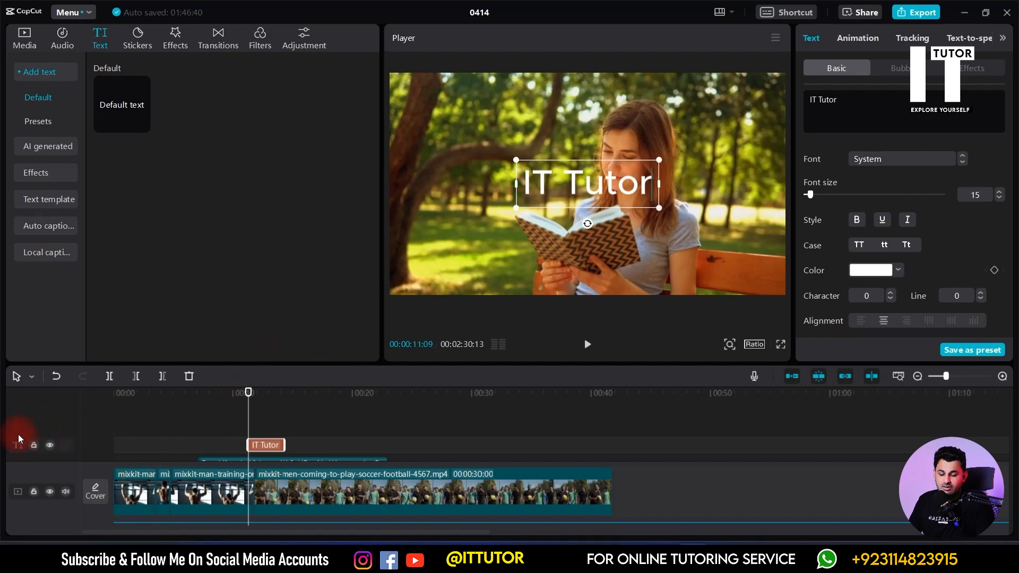
- Review the text, overlay video, main video and audio tracks in the timeline
scroll(217, 435, "down", 2)
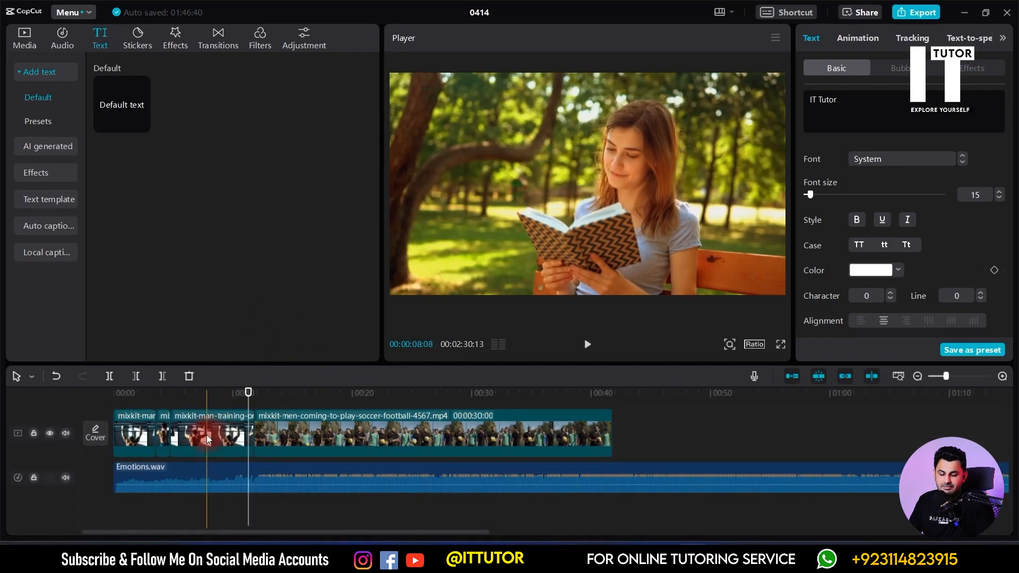
scroll(212, 482, "up", 2)
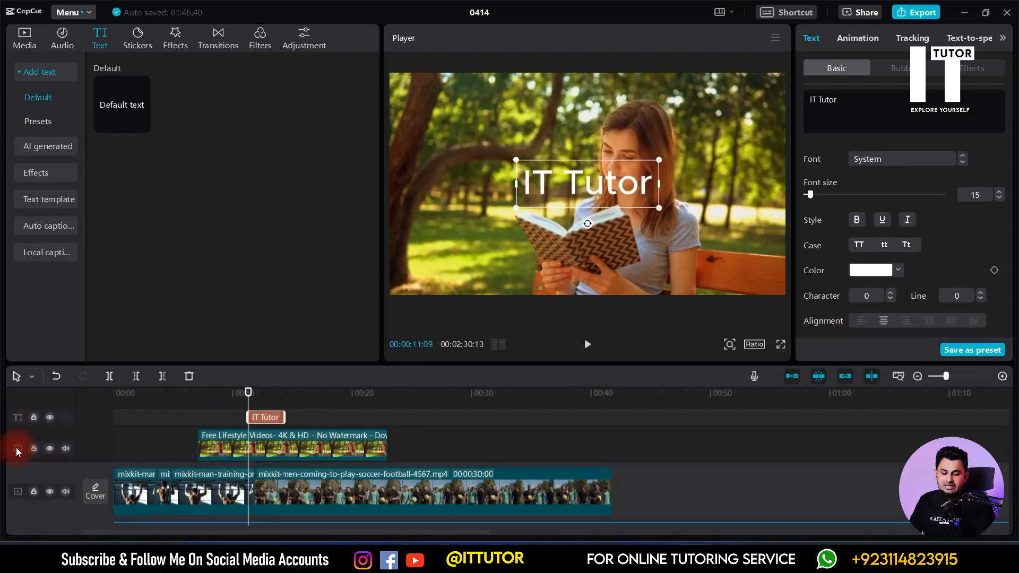
scroll(560, 477, "down", 2)
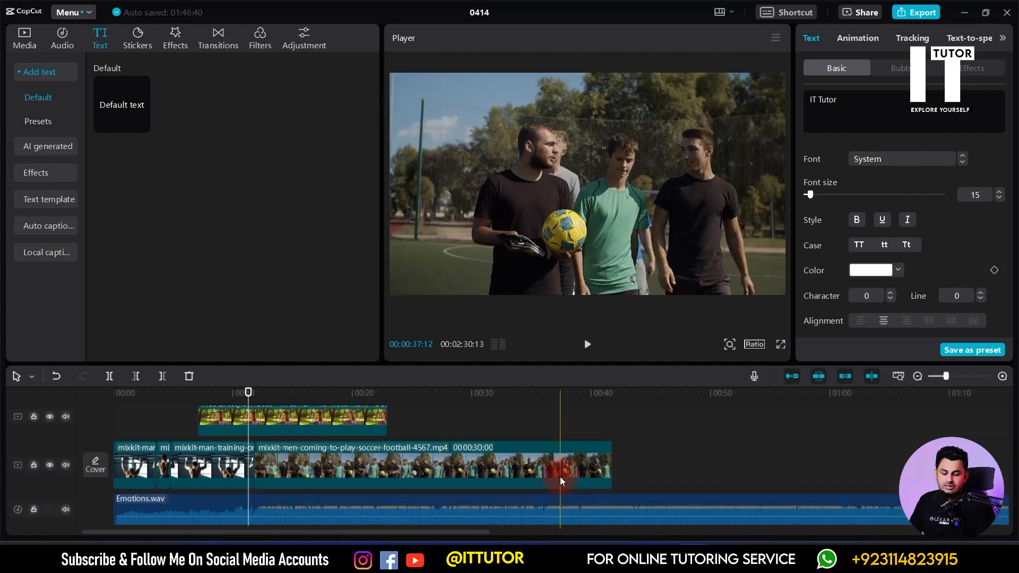